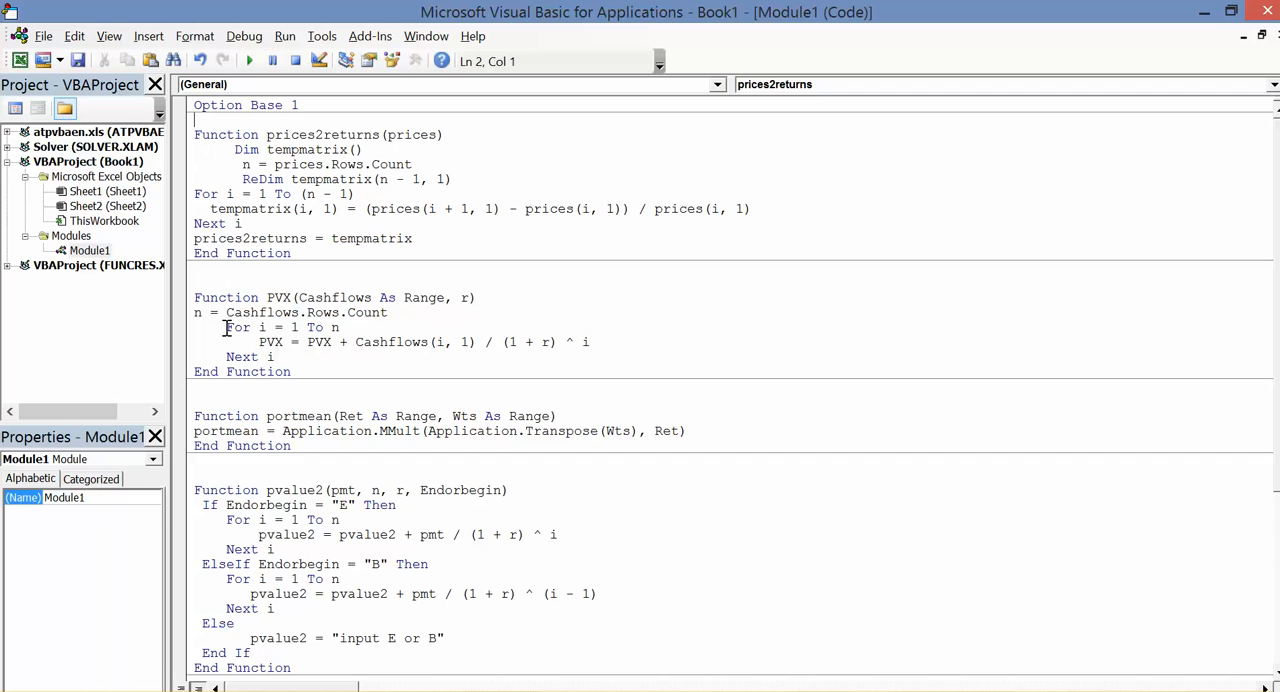
Review Option Base 1 and the prices2returns function in the VBA module, then its prices argument on the PowerPoint slide
{"action": "left_click_drag", "start_coordinate": [303, 104], "coordinate": [197, 105]}
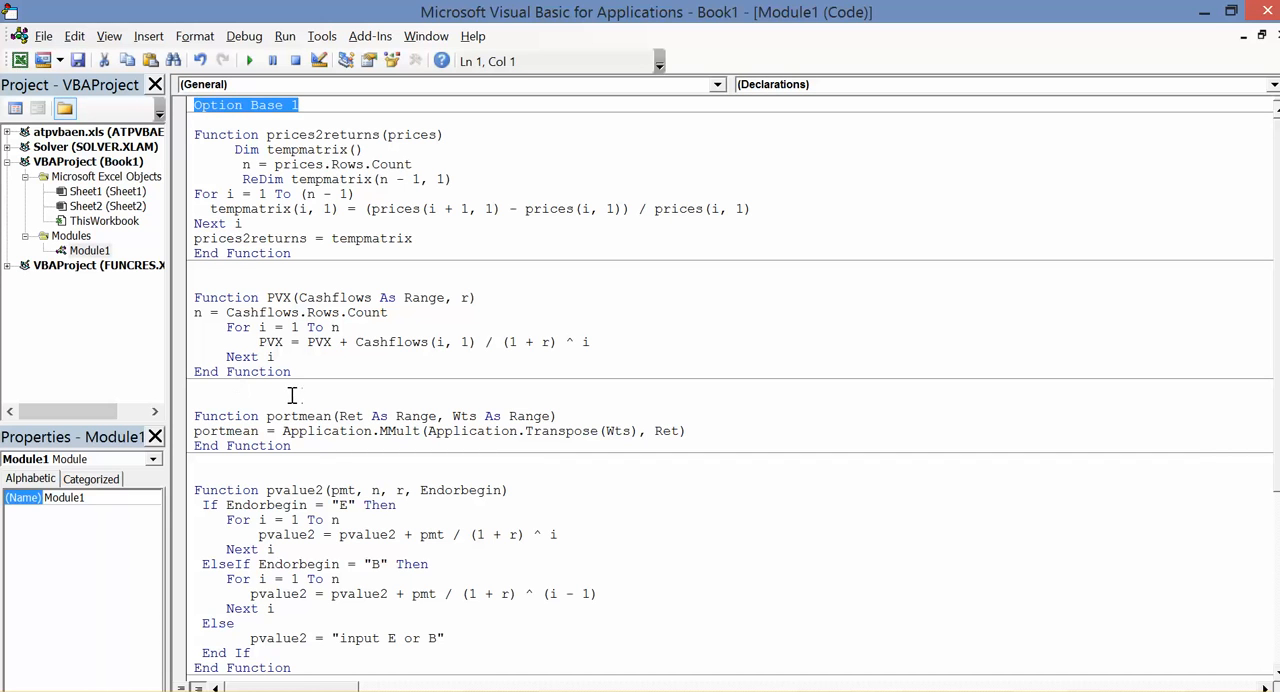
{"action": "left_click", "coordinate": [208, 386]}
{"action": "left_click_drag", "start_coordinate": [262, 238], "coordinate": [272, 228]}
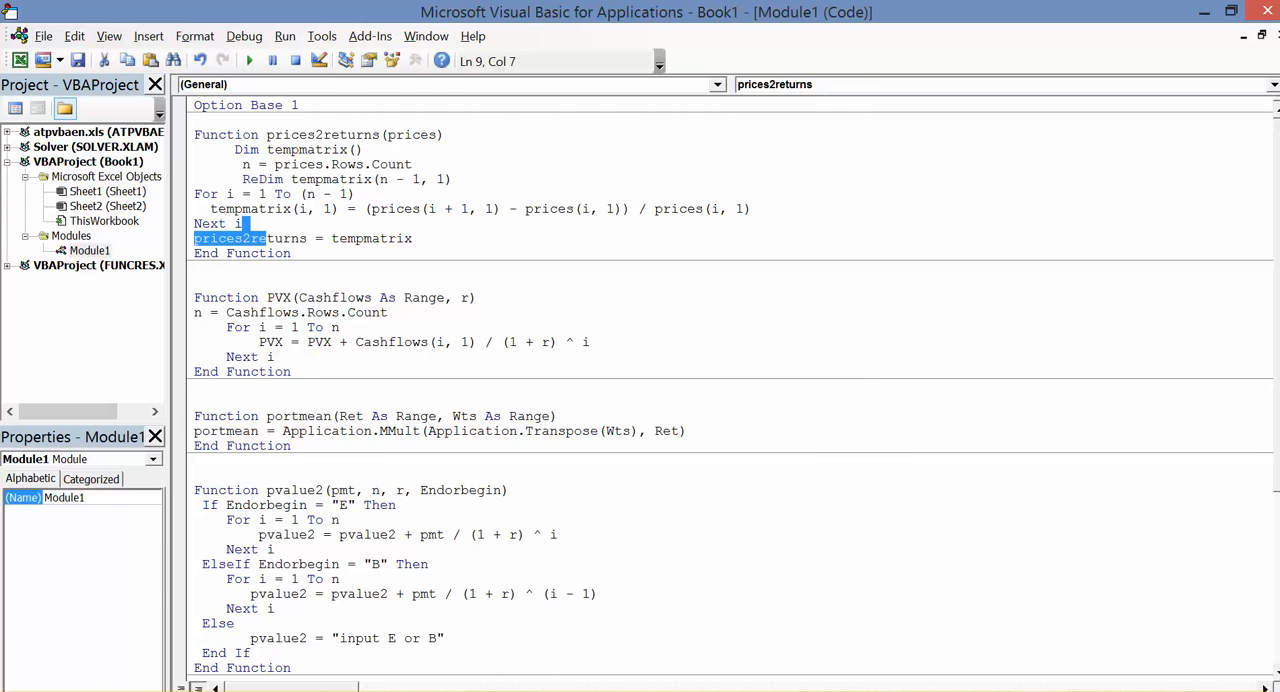
{"action": "key", "text": "alt+Tab"}
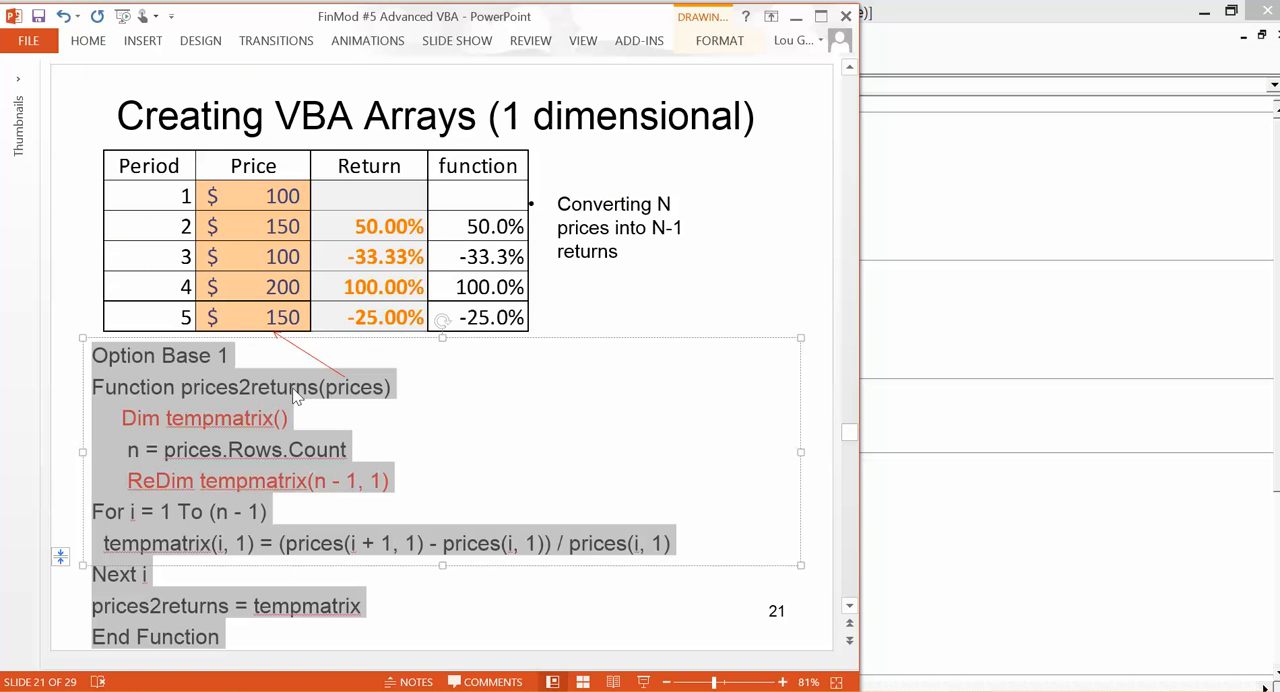
{"action": "left_click", "coordinate": [325, 389]}
{"action": "left_click_drag", "start_coordinate": [325, 389], "coordinate": [383, 393]}
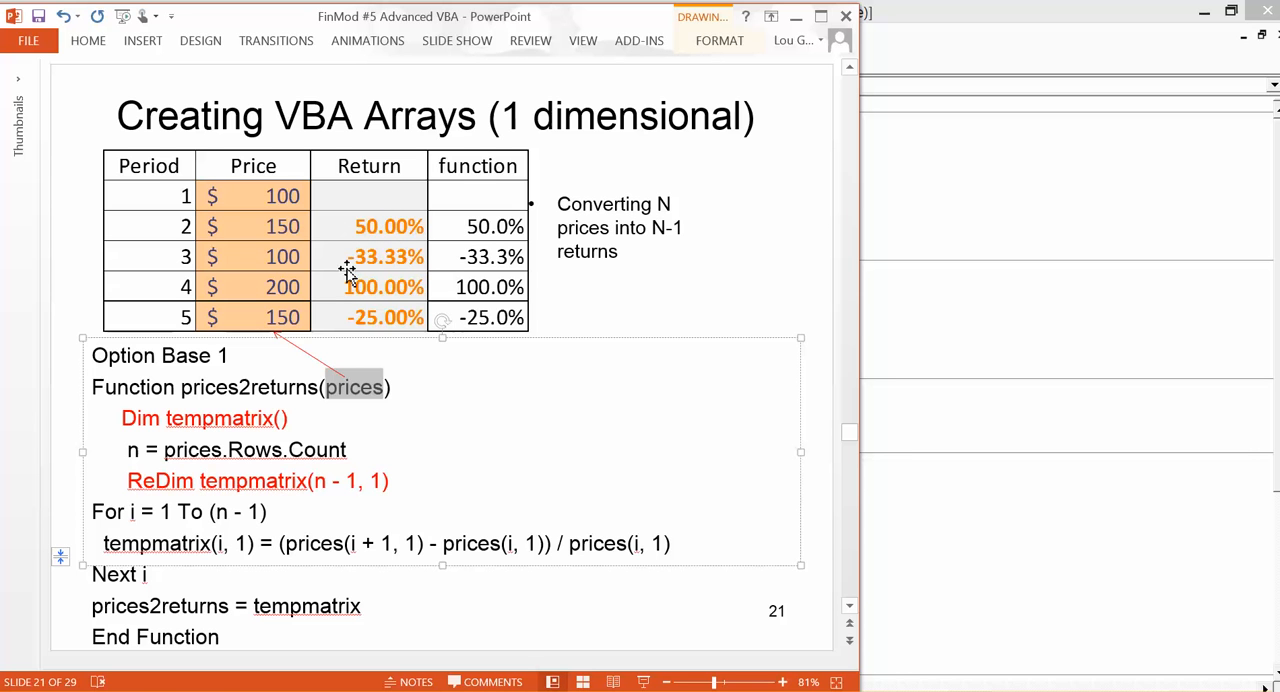
Open the slide's embedded price table with macros enabled and copy its Period and Price columns, headers included
{"action": "left_click", "coordinate": [247, 226]}
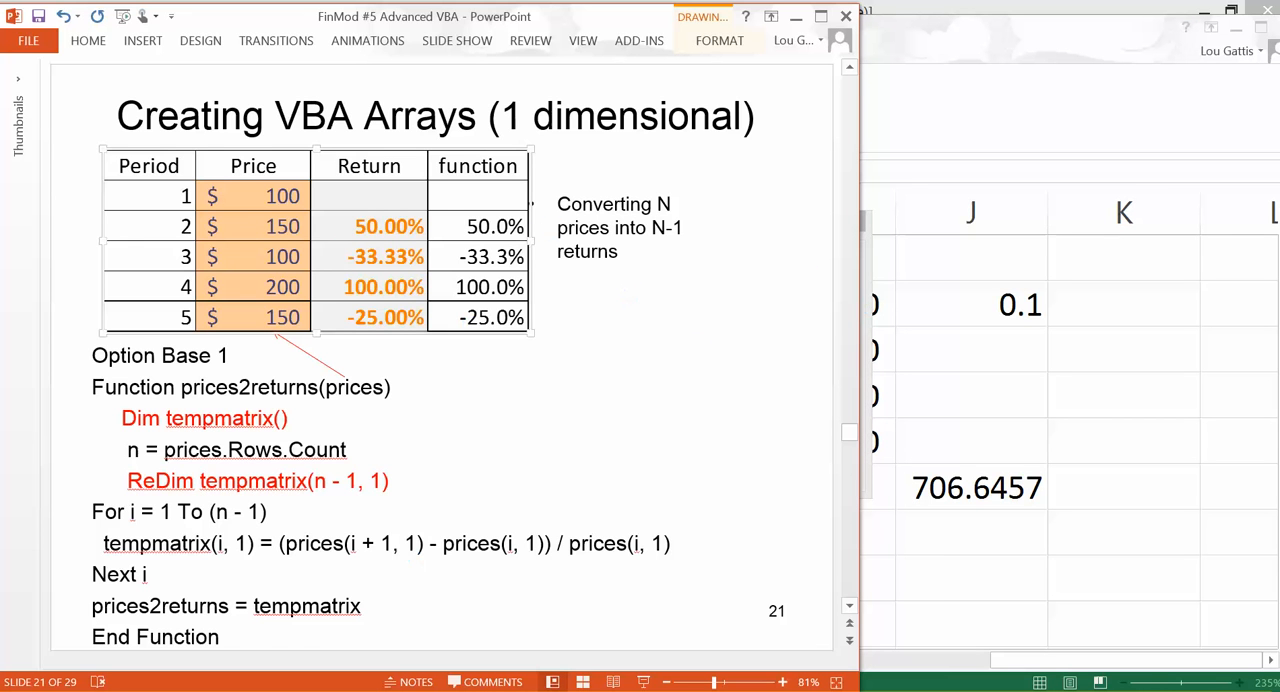
{"action": "left_click", "coordinate": [362, 642]}
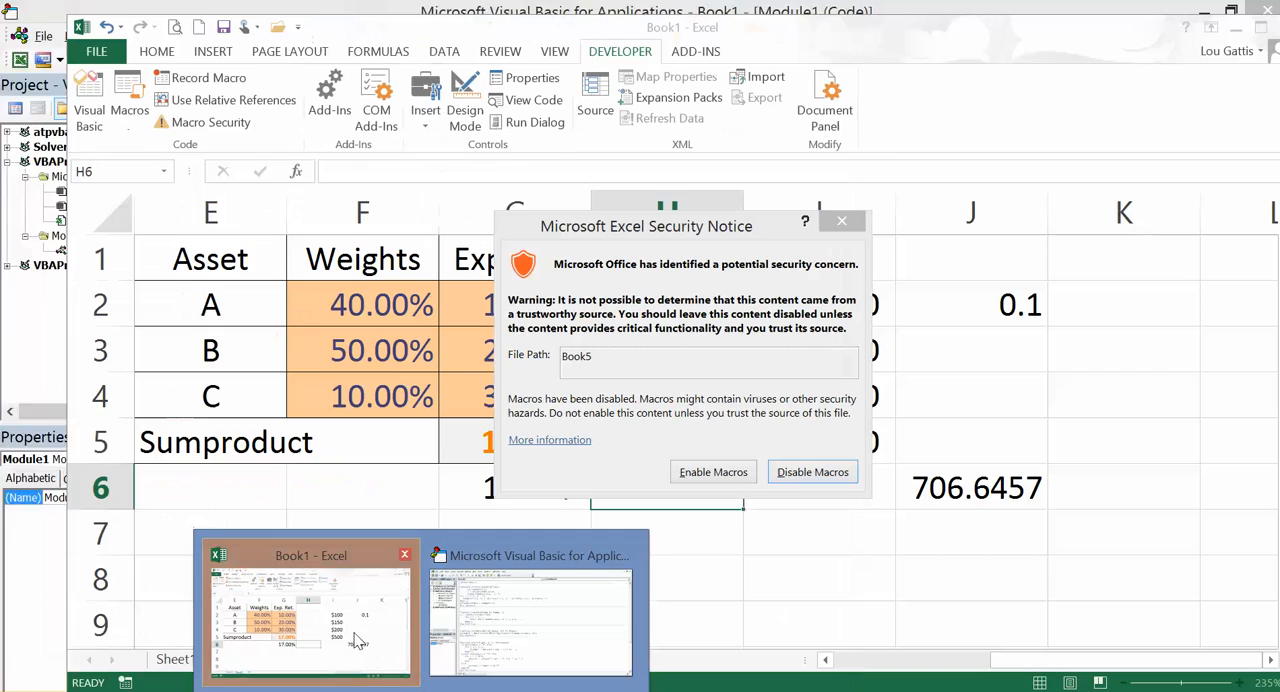
{"action": "left_click", "coordinate": [720, 474]}
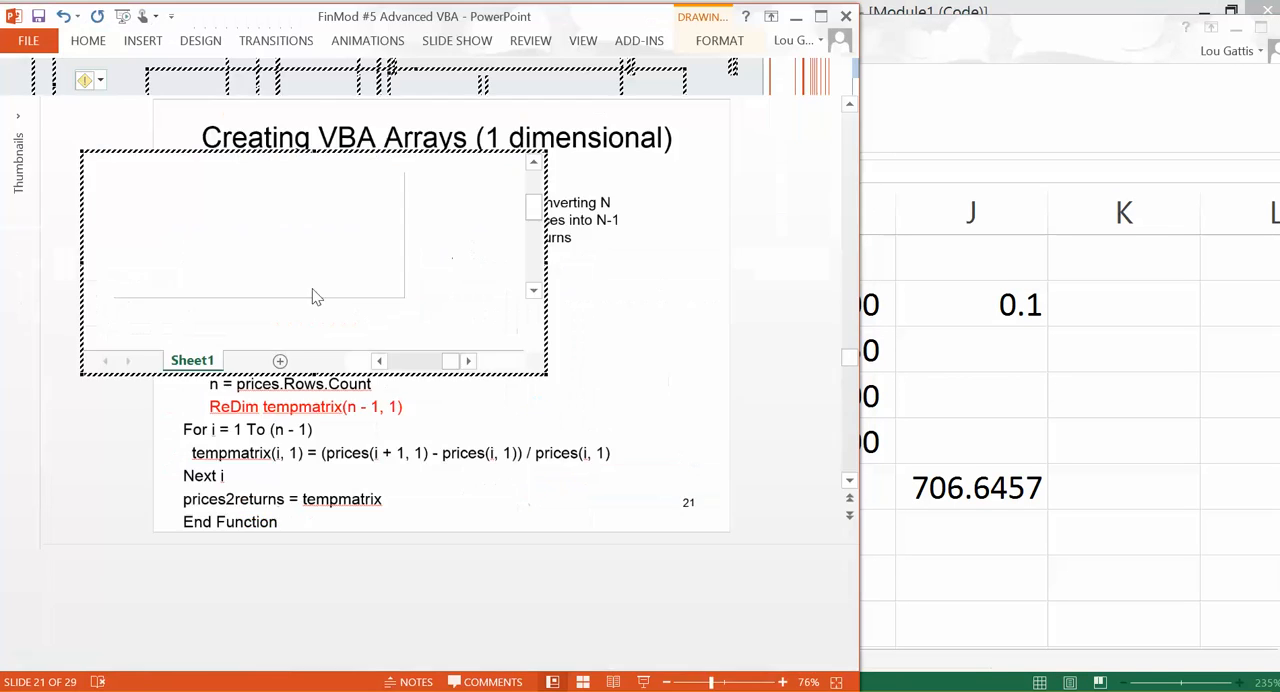
{"action": "left_click_drag", "start_coordinate": [236, 305], "coordinate": [343, 409]}
{"action": "key", "text": "ctrl+c"}
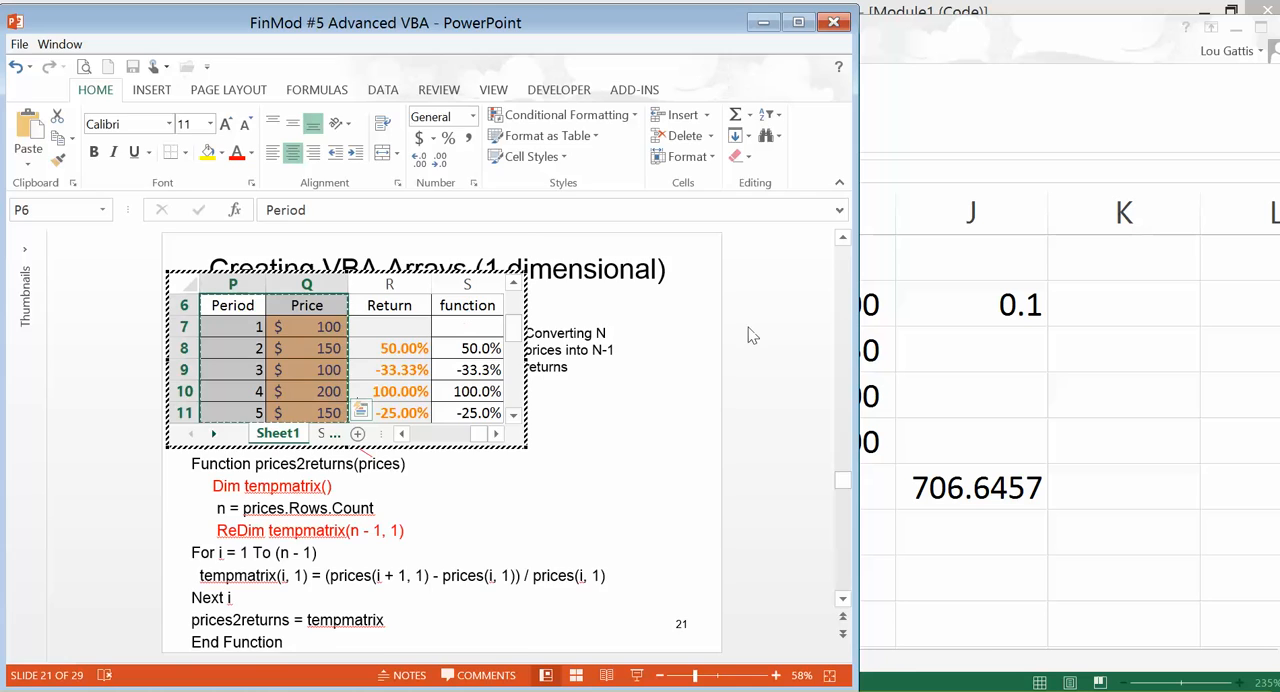
{"action": "left_click", "coordinate": [787, 340]}
Switch to Book1 in Excel, add a new worksheet and paste the Period and Price data at A1
{"action": "left_click", "coordinate": [1003, 365]}
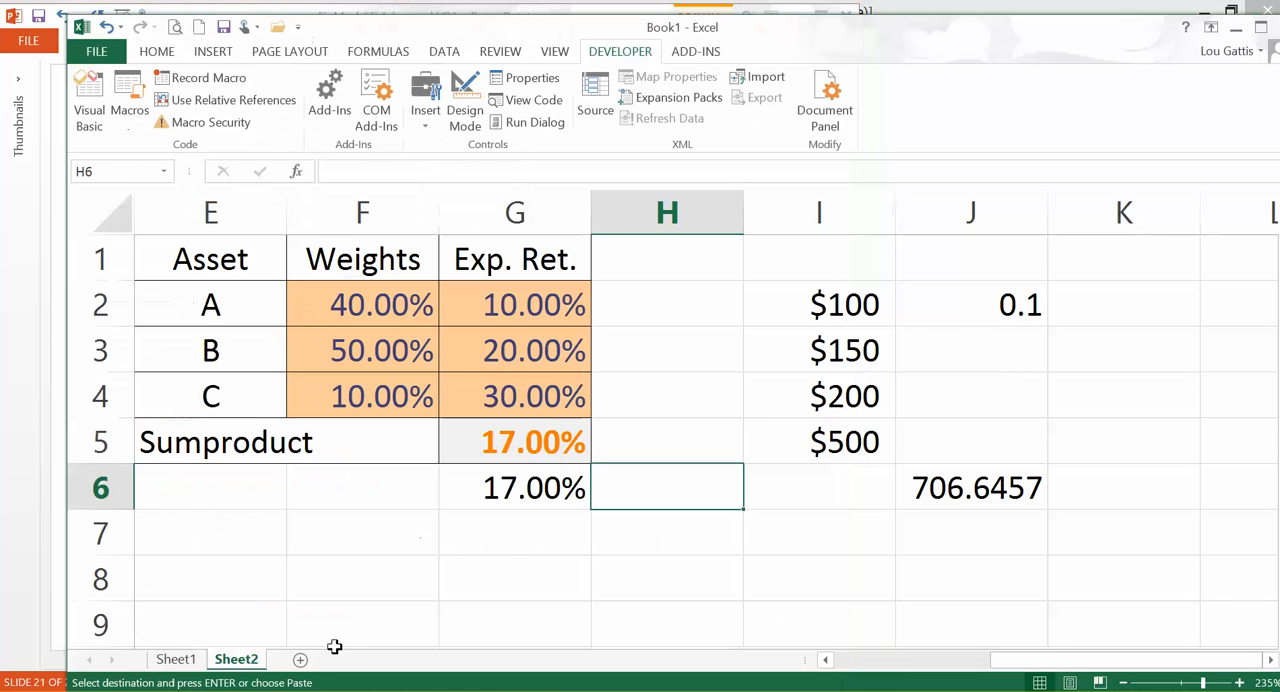
{"action": "left_click", "coordinate": [300, 661]}
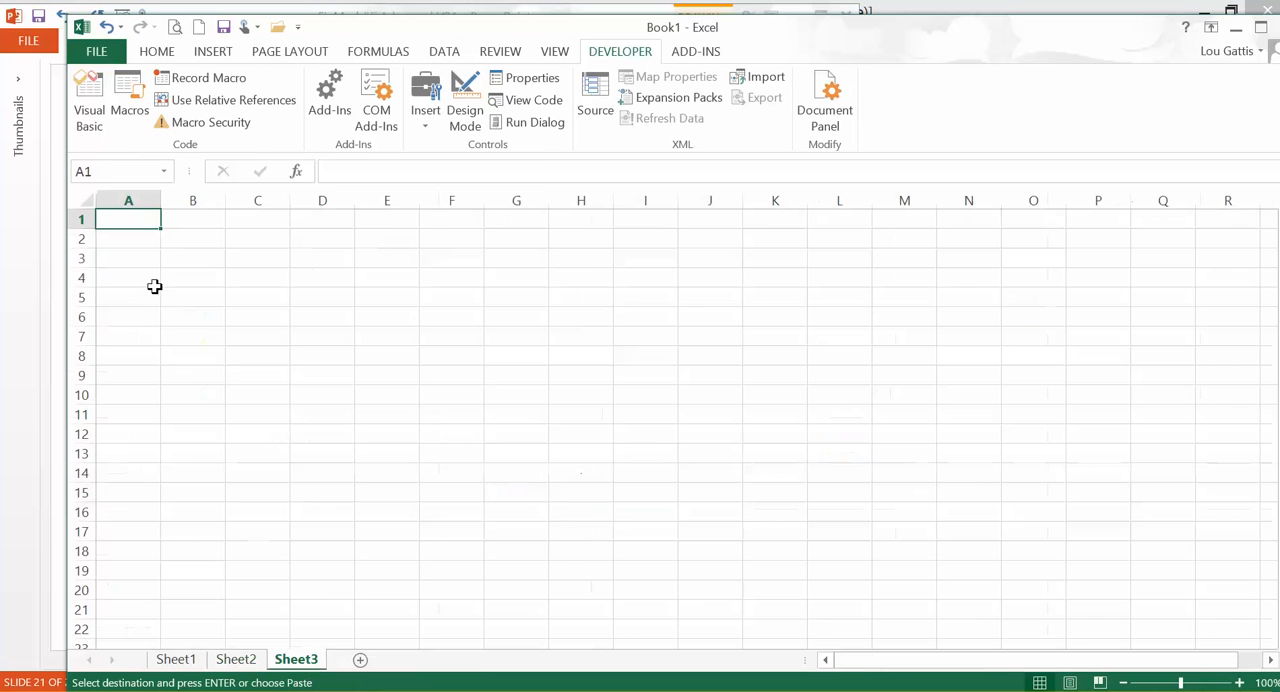
{"action": "key", "text": "ctrl+v"}
{"action": "scroll", "coordinate": [297, 431], "scroll_direction": "up", "scroll_amount": 8}
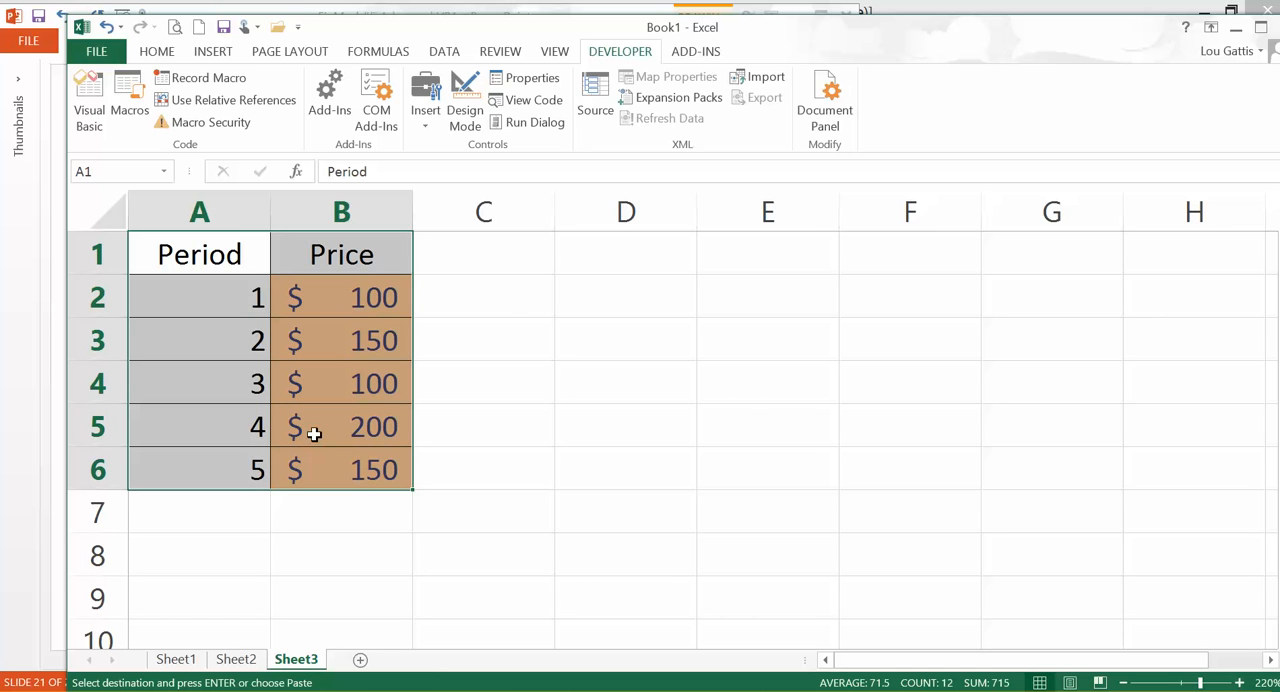
Select the empty cells C3:C6 beside the prices of periods 2 to 5
{"action": "left_click", "coordinate": [497, 336]}
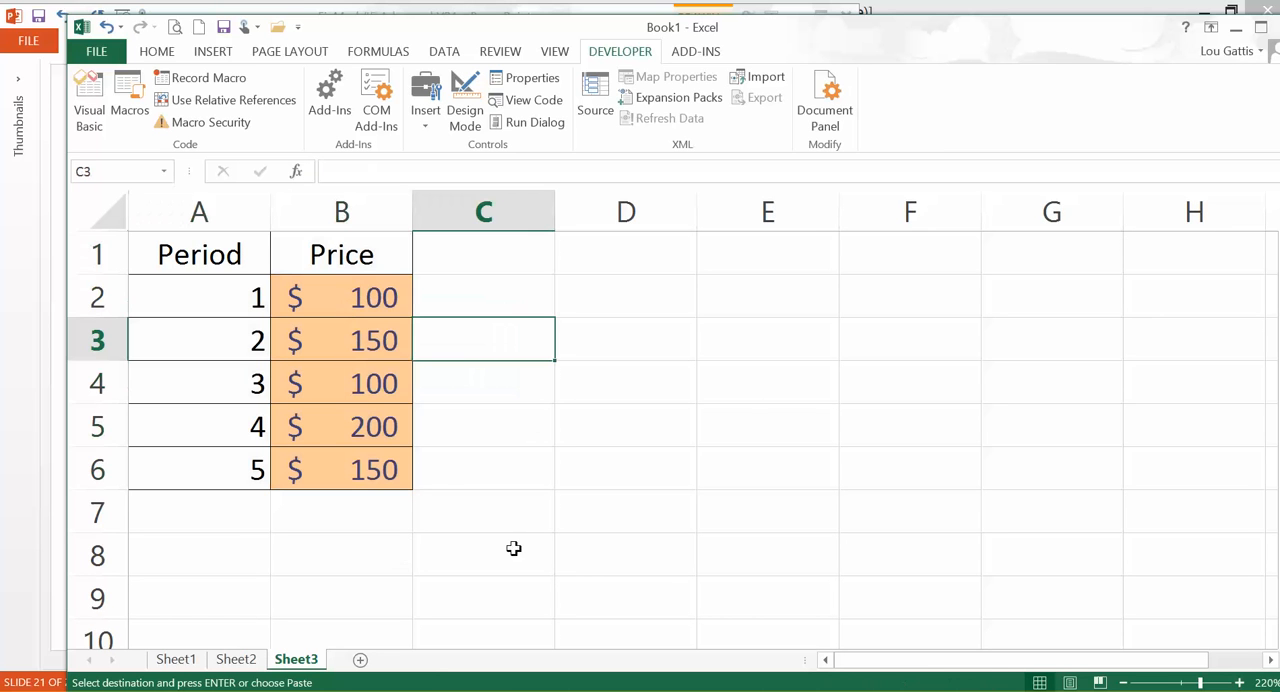
{"action": "left_click", "coordinate": [500, 444]}
{"action": "left_click_drag", "start_coordinate": [491, 340], "coordinate": [524, 467]}
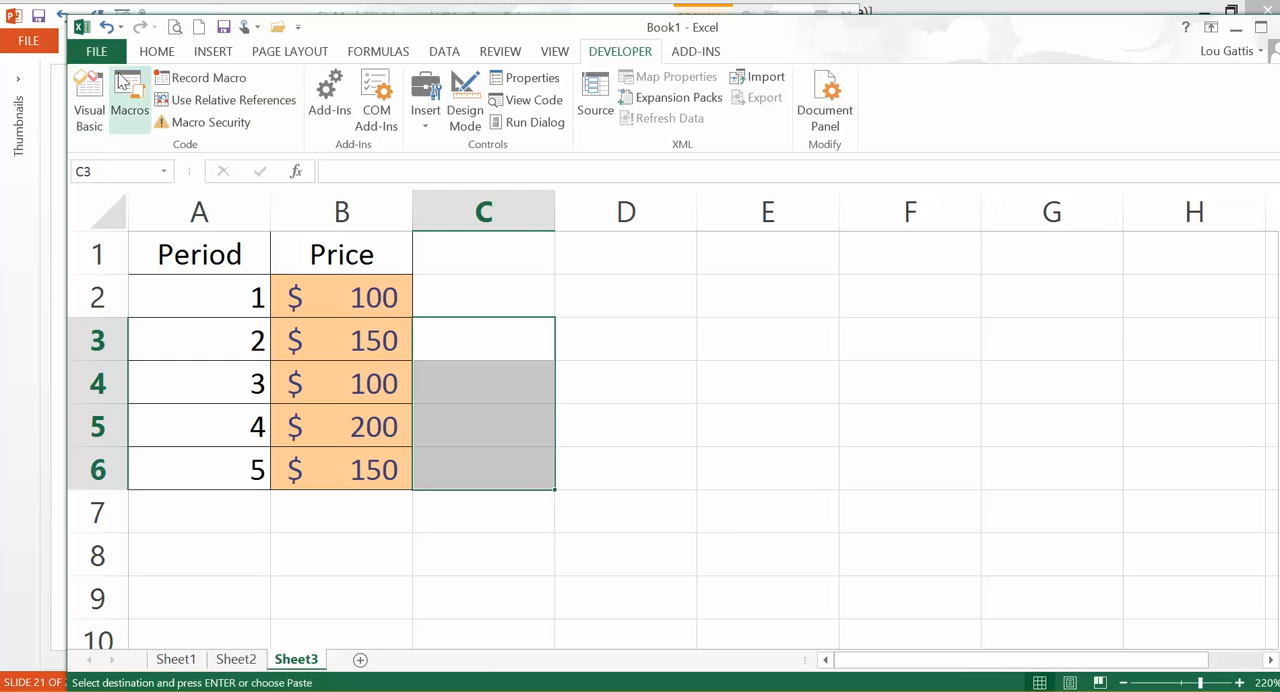
{"action": "left_click", "coordinate": [296, 172]}
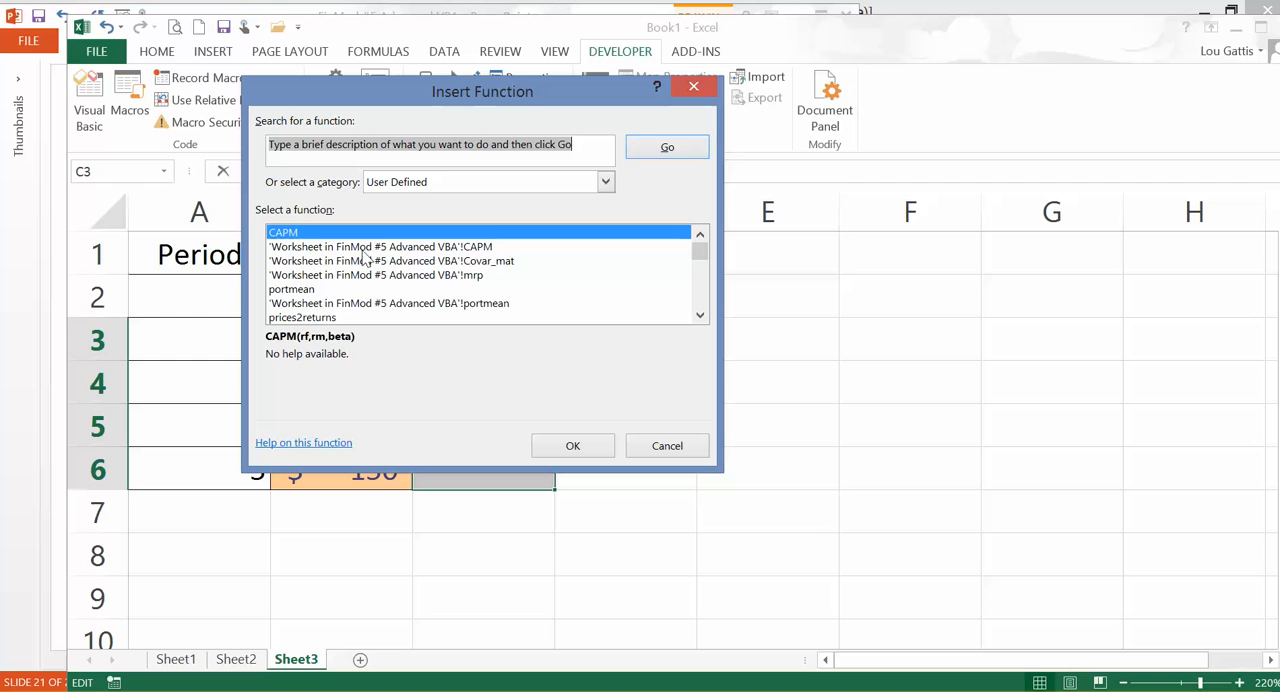
{"action": "left_click", "coordinate": [286, 248]}
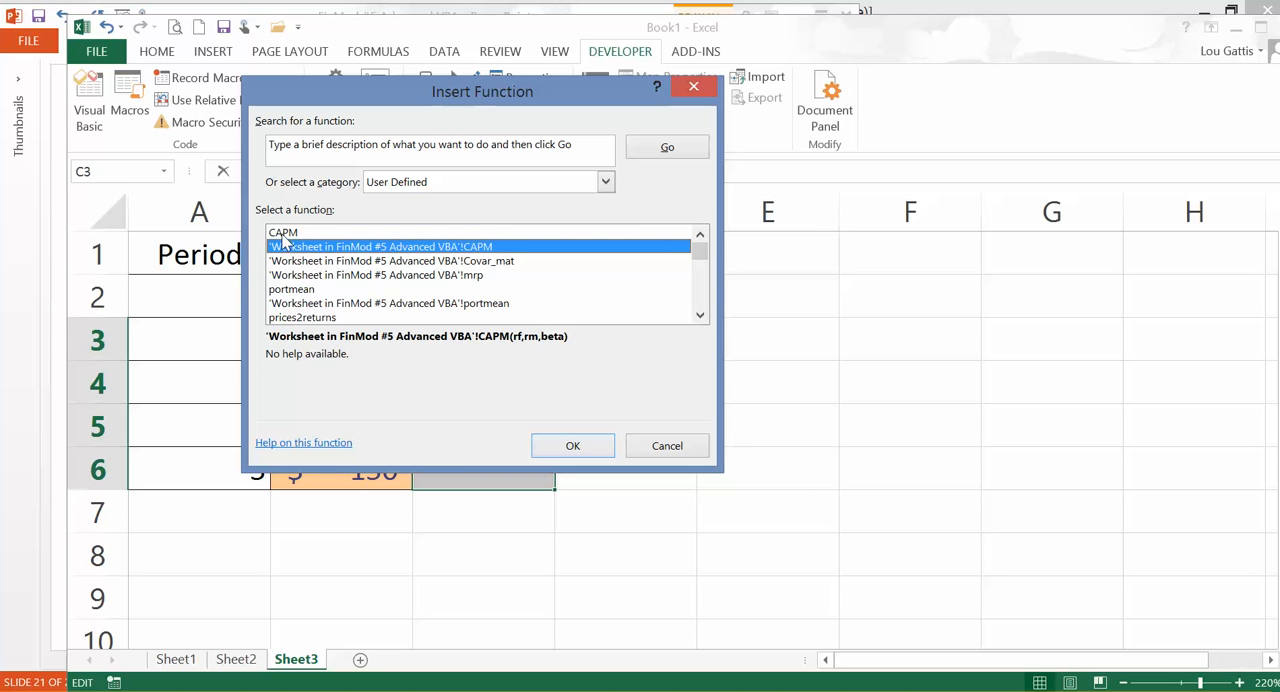
{"action": "left_click", "coordinate": [289, 234]}
{"action": "left_click", "coordinate": [304, 291]}
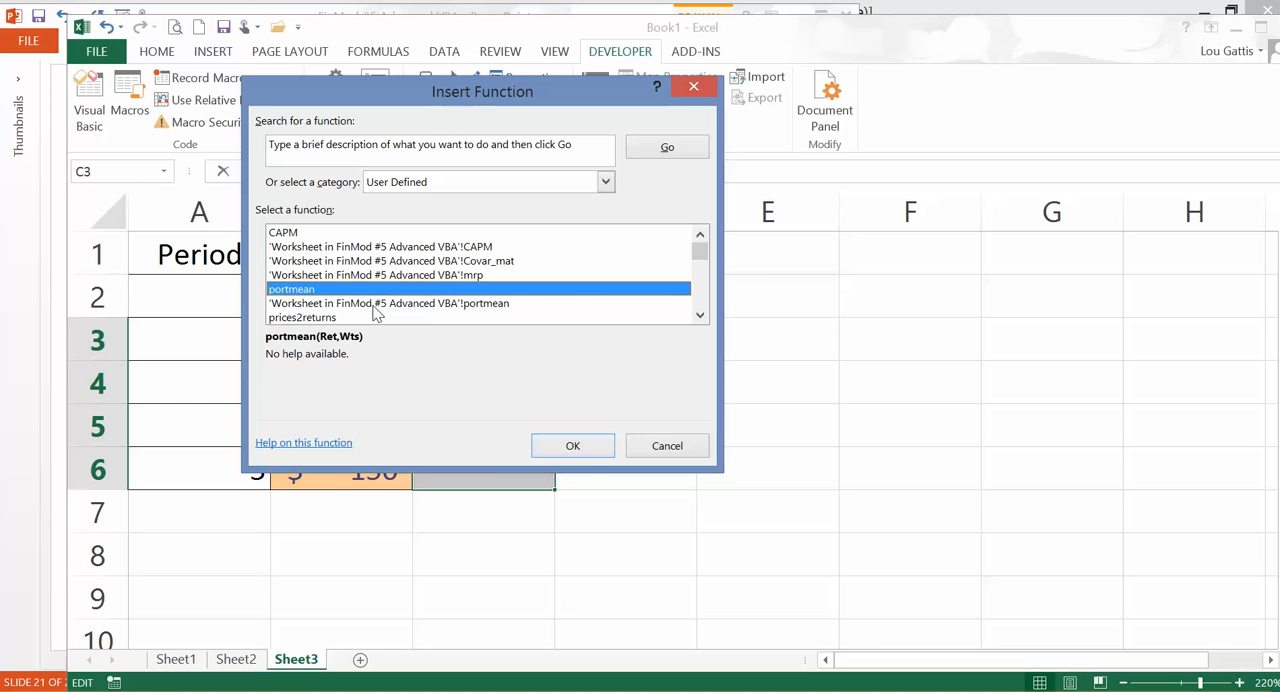
{"action": "left_click", "coordinate": [573, 446]}
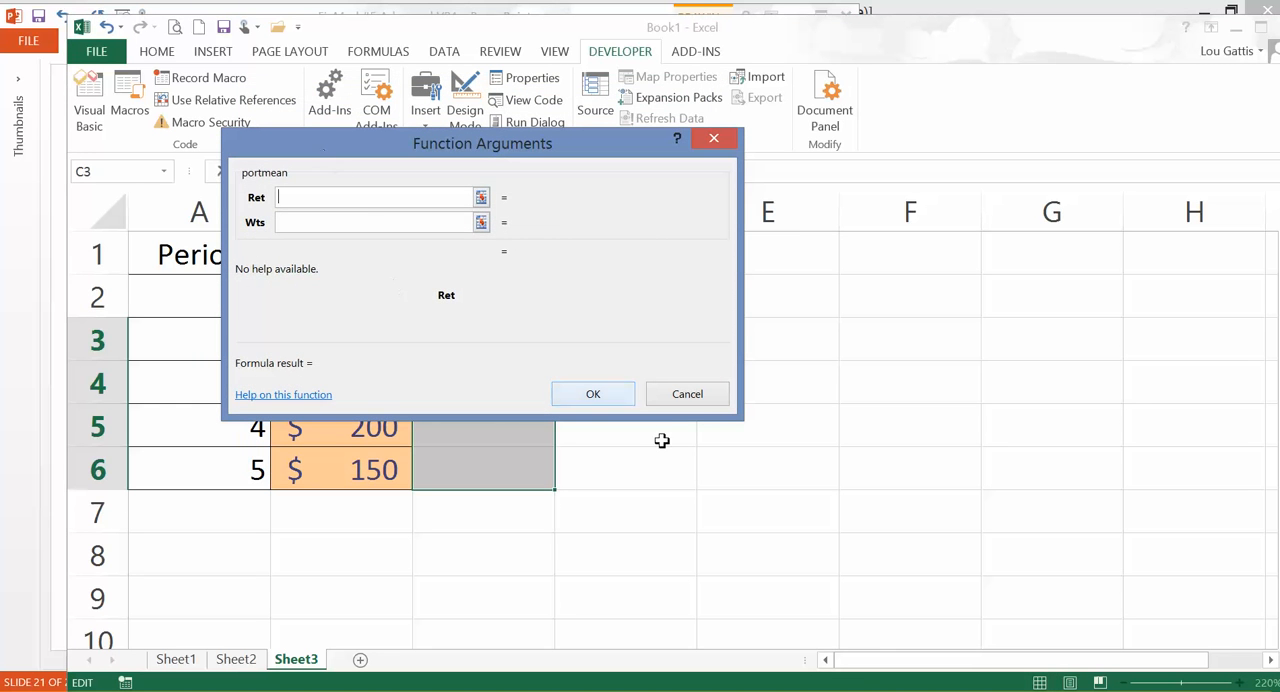
{"action": "left_click", "coordinate": [685, 390]}
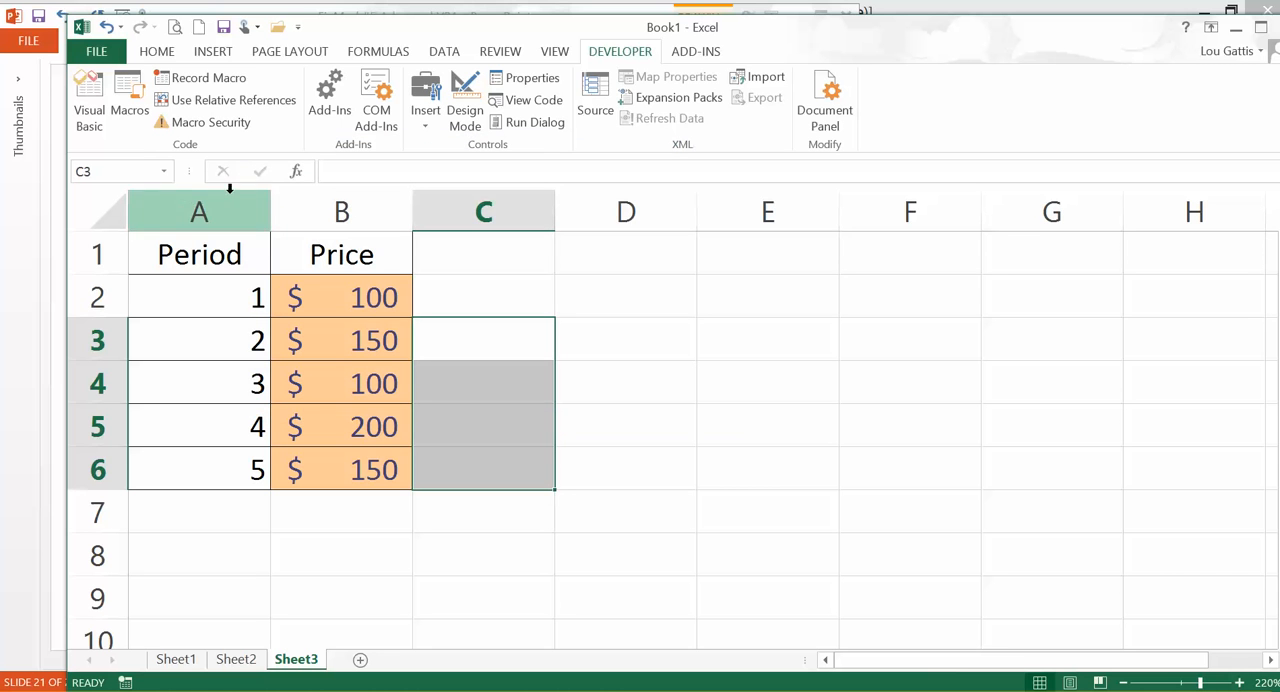
Insert the user-defined function prices2returns in C3 with B2:B6 as its Prices argument
{"action": "left_click", "coordinate": [296, 171]}
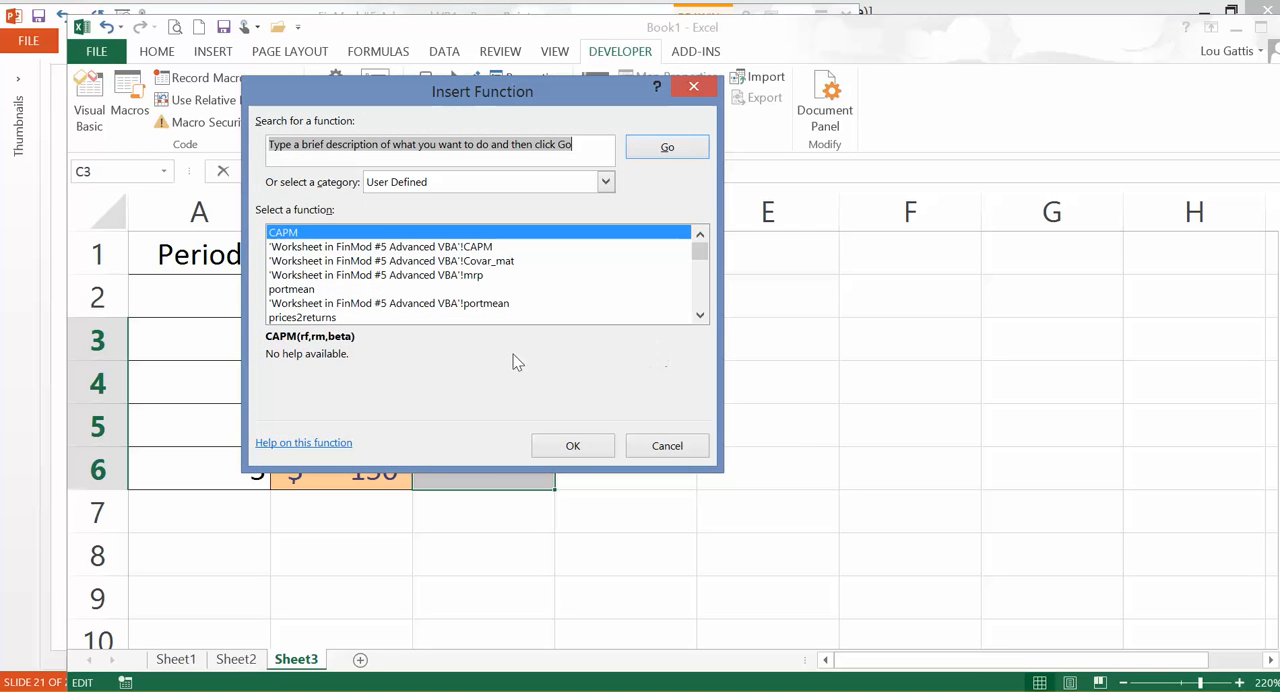
{"action": "double_click", "coordinate": [292, 318]}
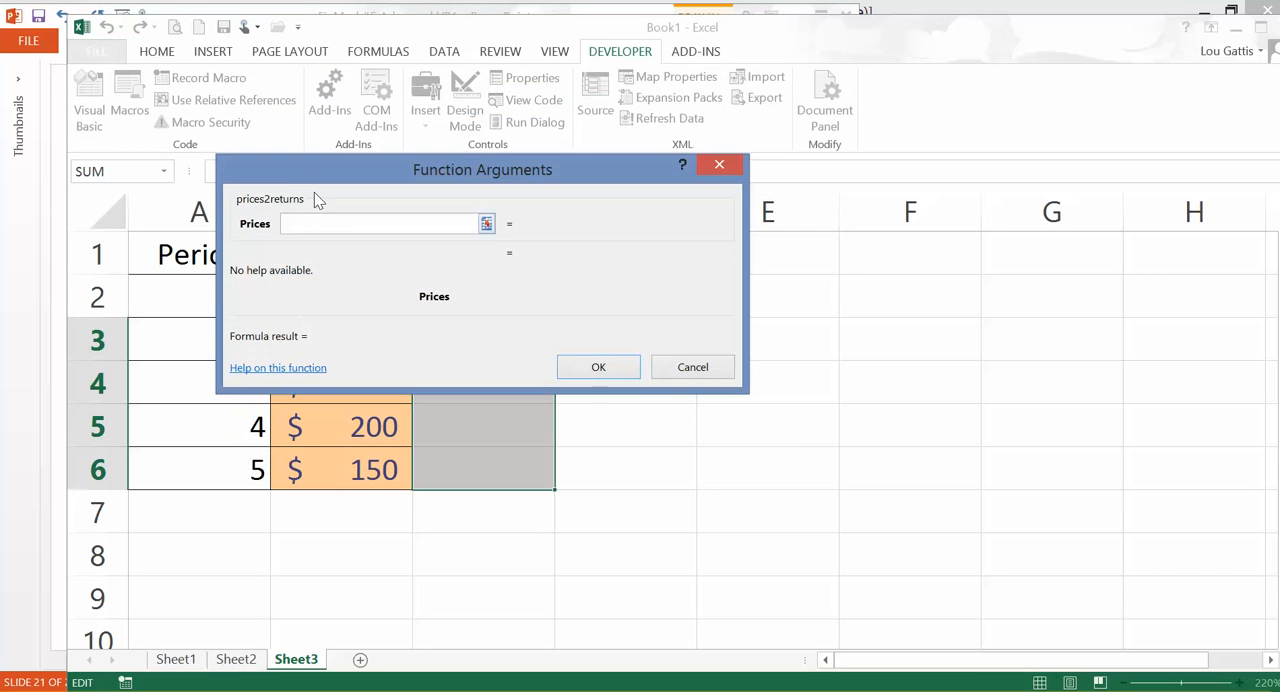
{"action": "left_click_drag", "start_coordinate": [366, 169], "coordinate": [620, 80]}
{"action": "left_click_drag", "start_coordinate": [320, 292], "coordinate": [345, 455]}
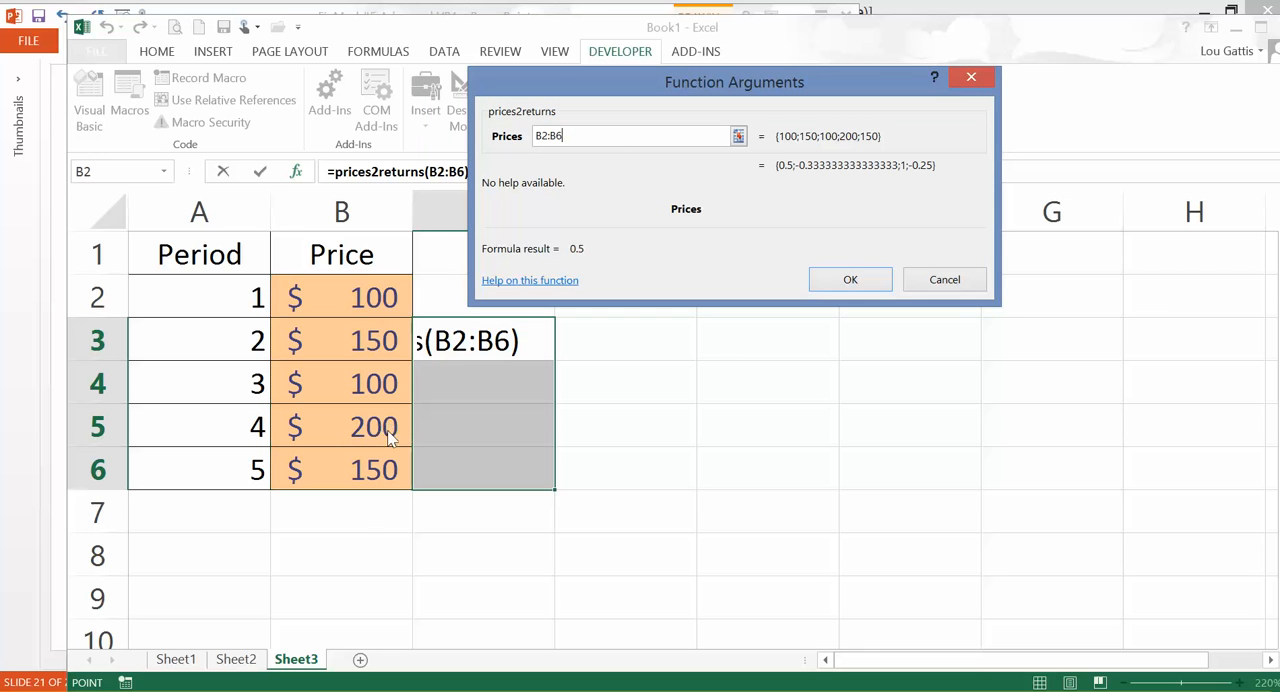
{"action": "key", "text": "Return"}
Re-enter the prices2returns(B2:B6) formula as an array formula across C3:C6
{"action": "left_click_drag", "start_coordinate": [517, 345], "coordinate": [517, 459]}
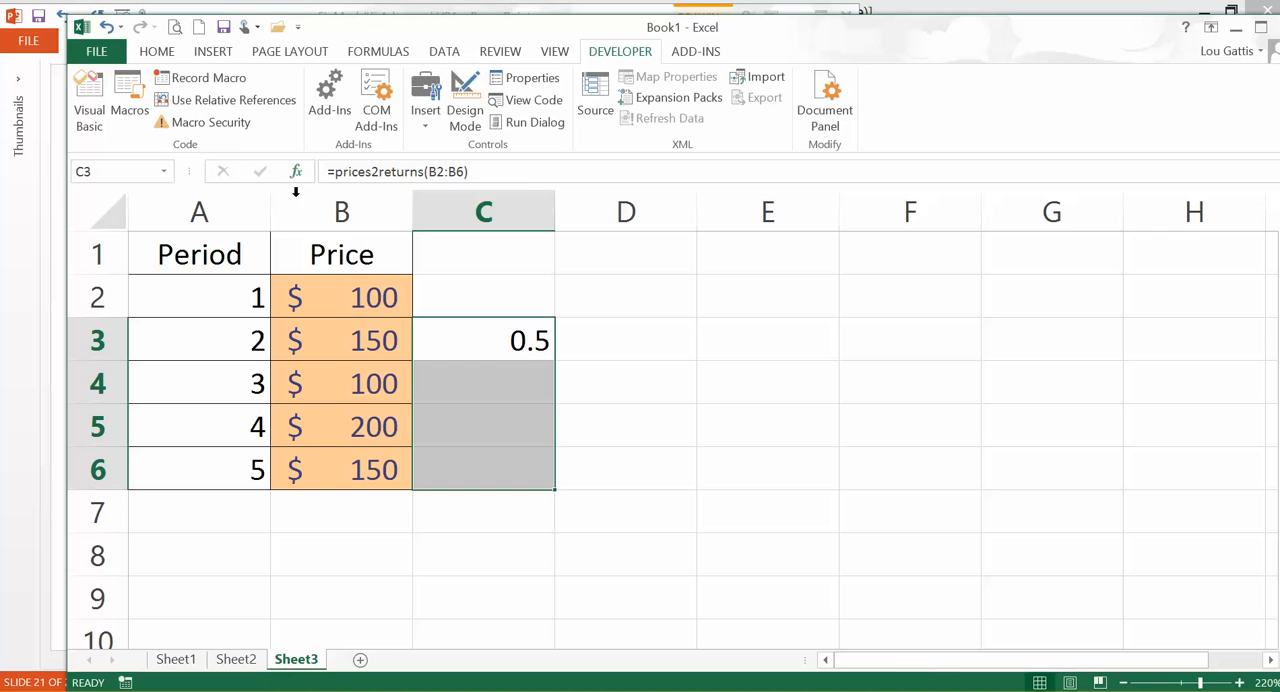
{"action": "left_click", "coordinate": [538, 176]}
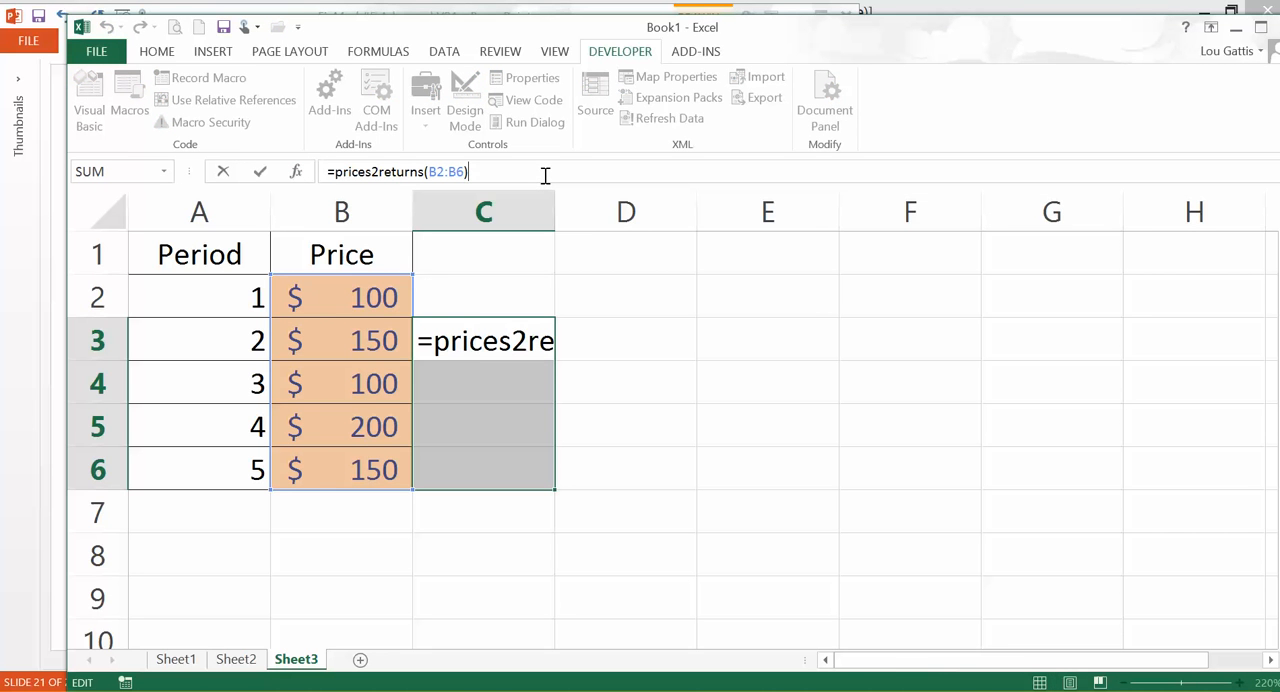
{"action": "key", "text": "ctrl+shift+Return"}
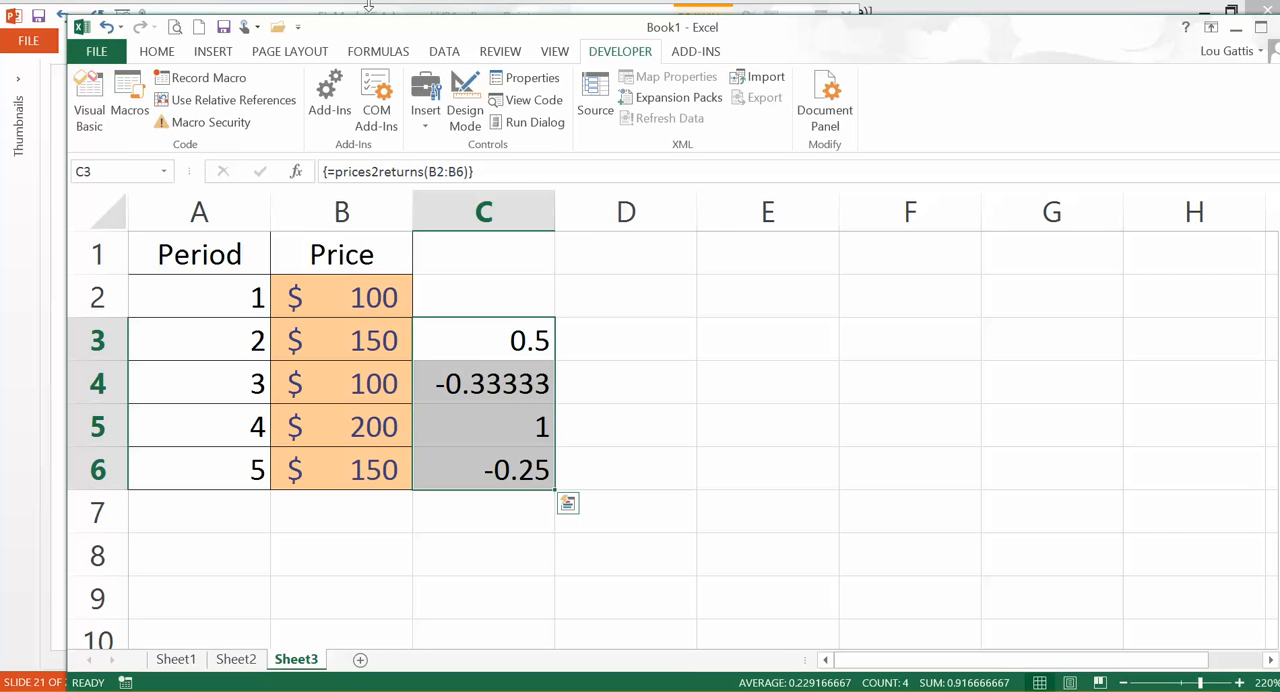
Format the returns in C3:C6 as percentages with two decimals and apply the Calculation cell style
{"action": "left_click", "coordinate": [150, 52]}
{"action": "left_click", "coordinate": [677, 114]}
{"action": "left_click", "coordinate": [724, 114]}
{"action": "left_click", "coordinate": [724, 114]}
{"action": "left_click", "coordinate": [918, 128]}
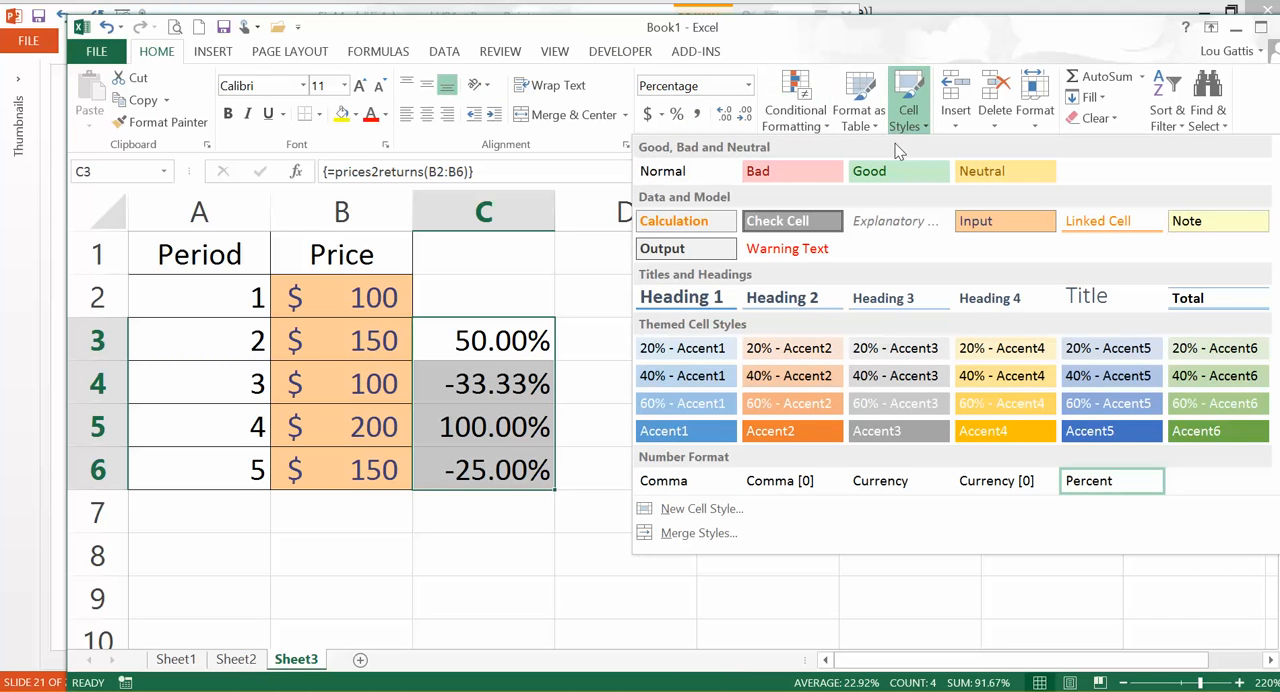
{"action": "left_click", "coordinate": [686, 226]}
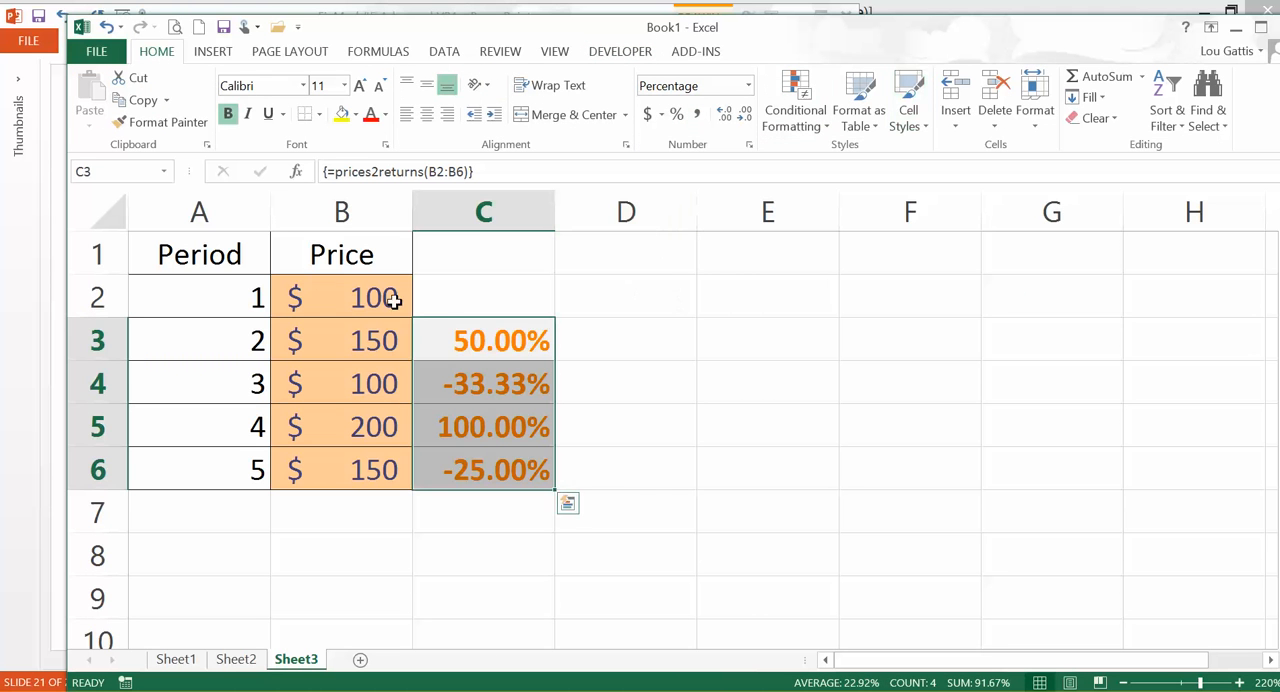
{"action": "left_click", "coordinate": [448, 343]}
{"action": "left_click_drag", "start_coordinate": [346, 289], "coordinate": [357, 451]}
{"action": "left_click", "coordinate": [258, 500]}
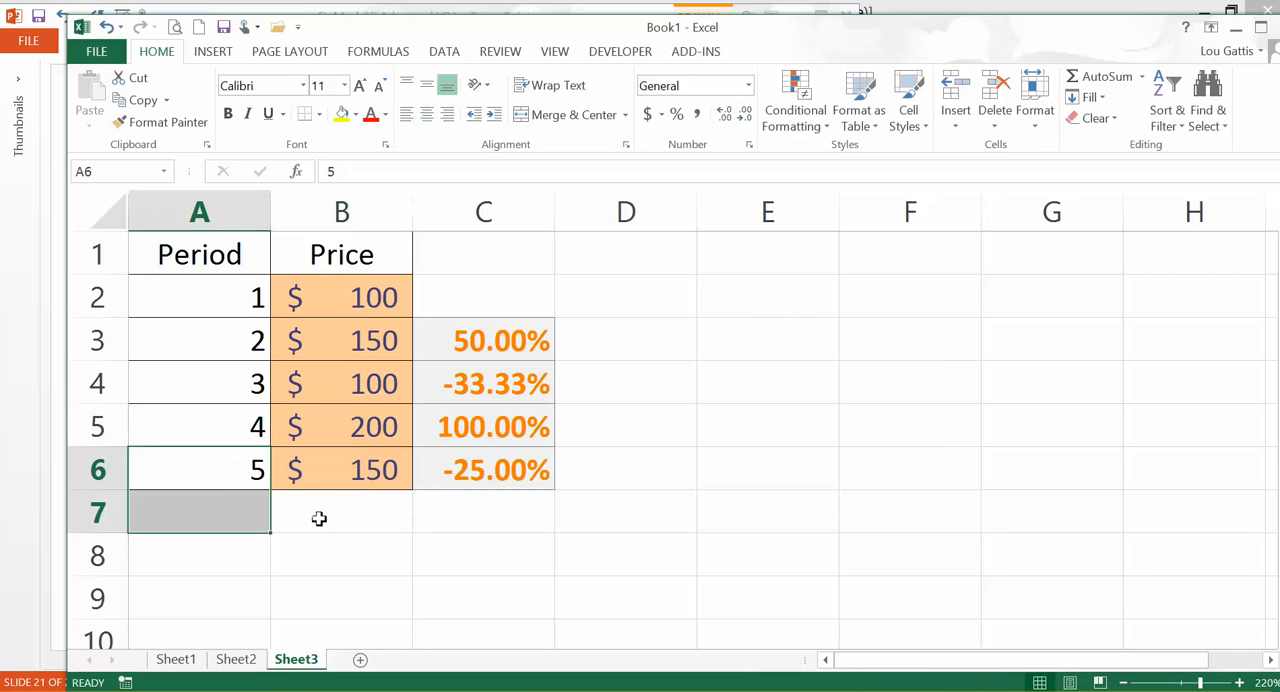
{"action": "left_click", "coordinate": [320, 517]}
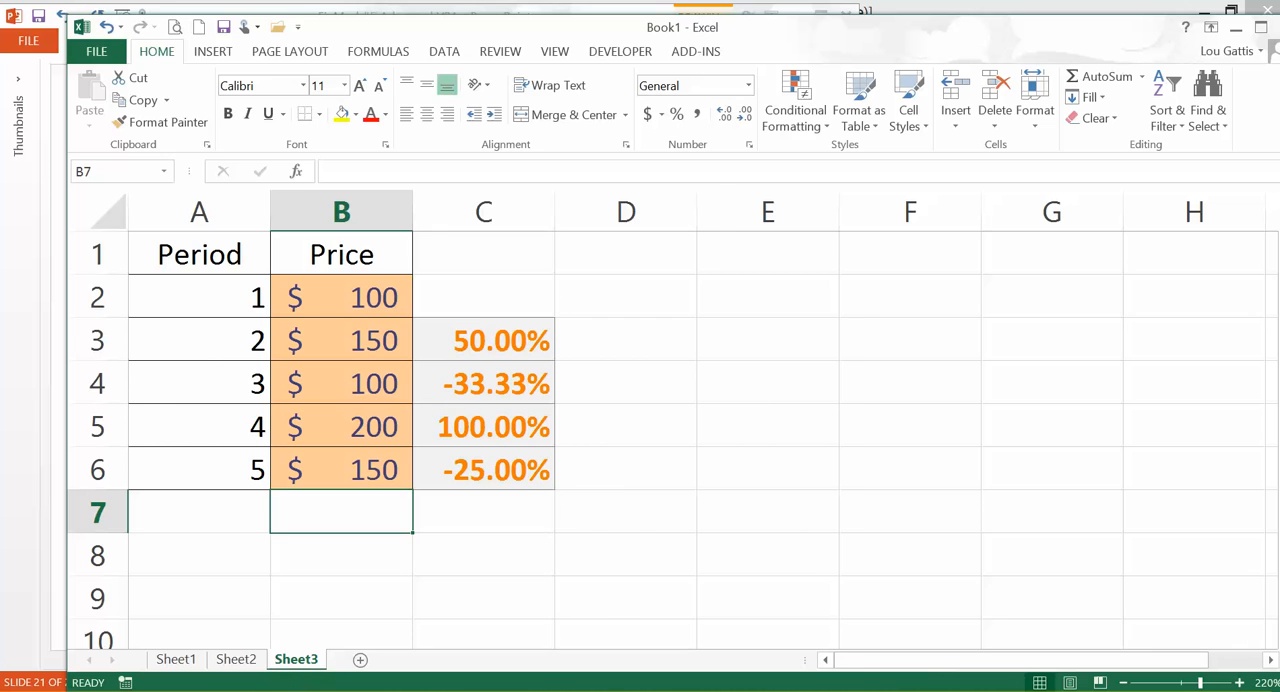
Switch to PowerPoint and examine the Dim tempmatrix() declaration in the slide's prices2returns code
{"action": "key", "text": "alt+Tab"}
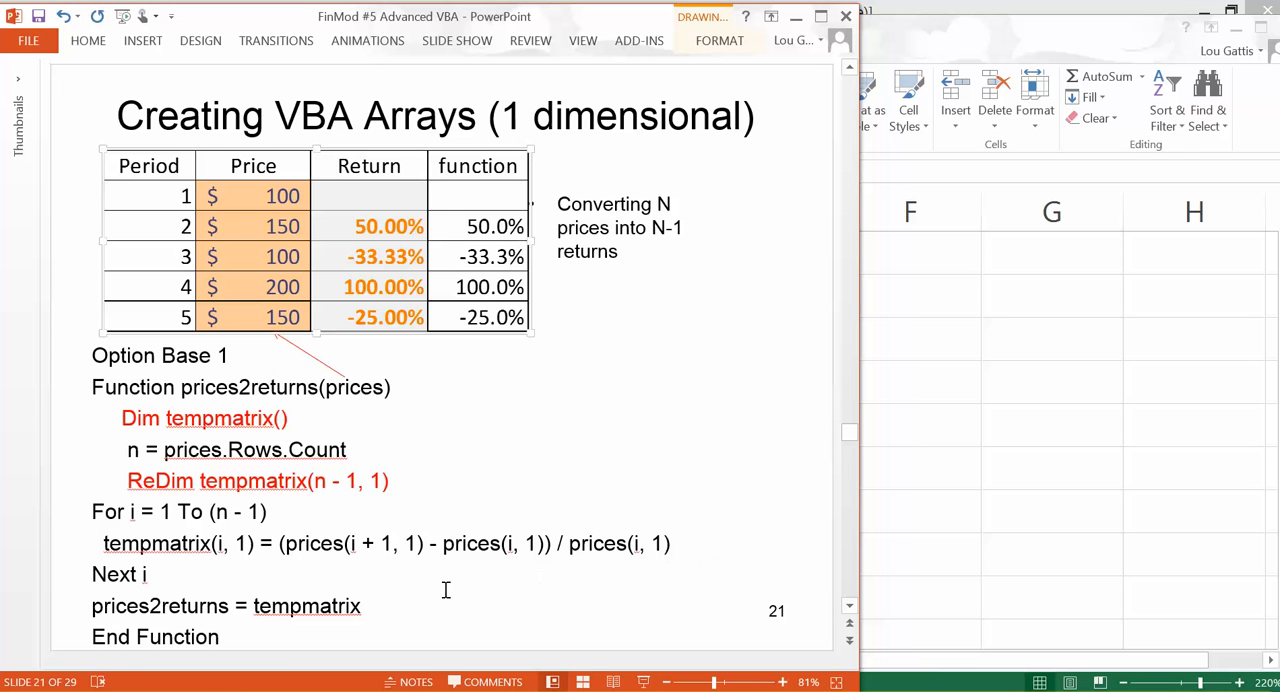
{"action": "left_click_drag", "start_coordinate": [121, 415], "coordinate": [303, 420]}
{"action": "left_click_drag", "start_coordinate": [744, 433], "coordinate": [745, 426]}
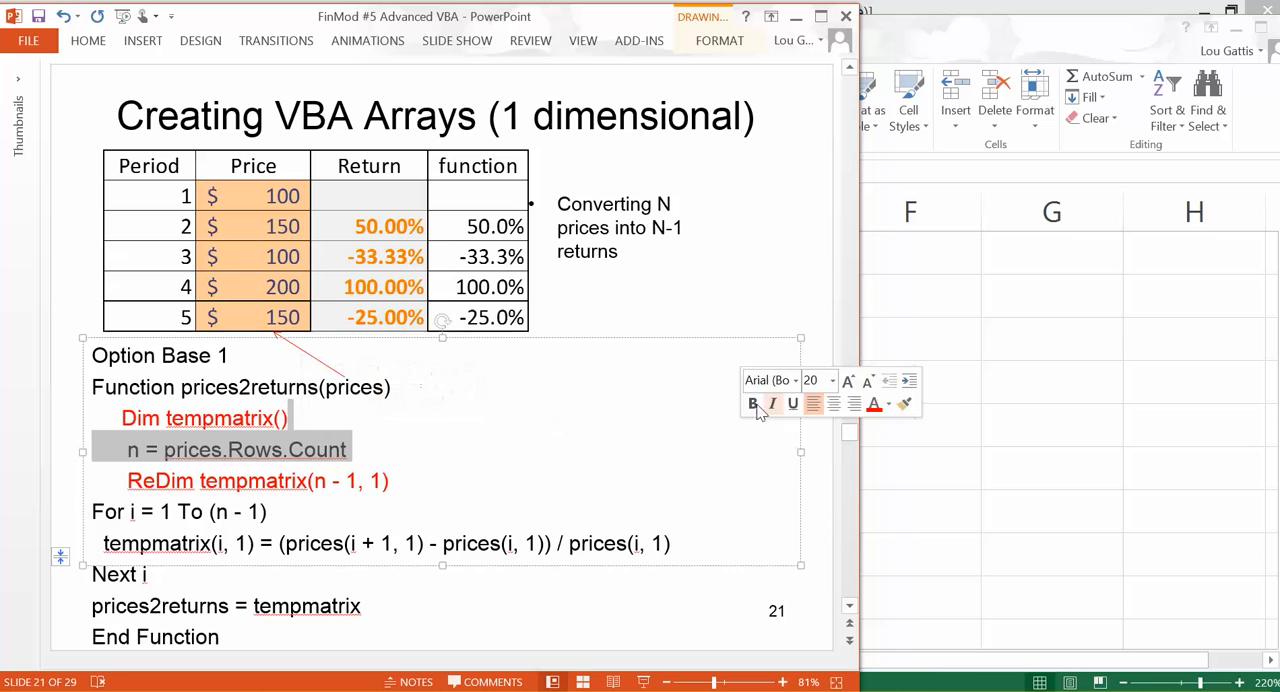
{"action": "left_click", "coordinate": [757, 300]}
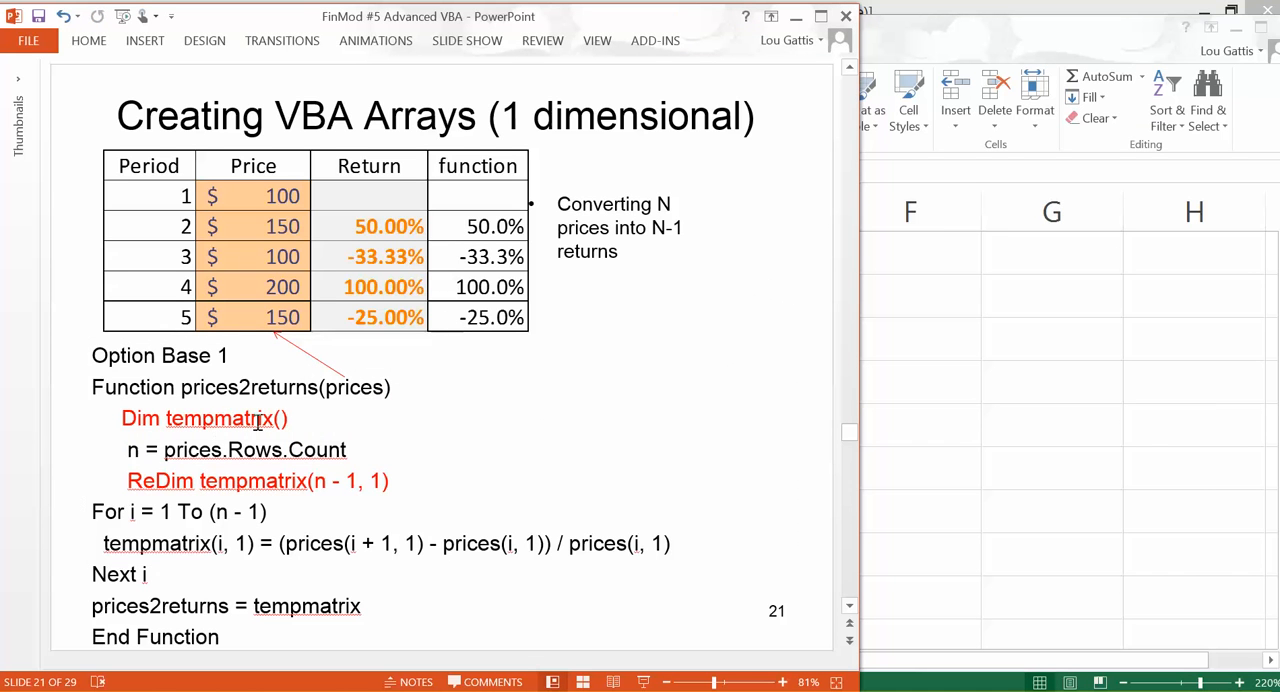